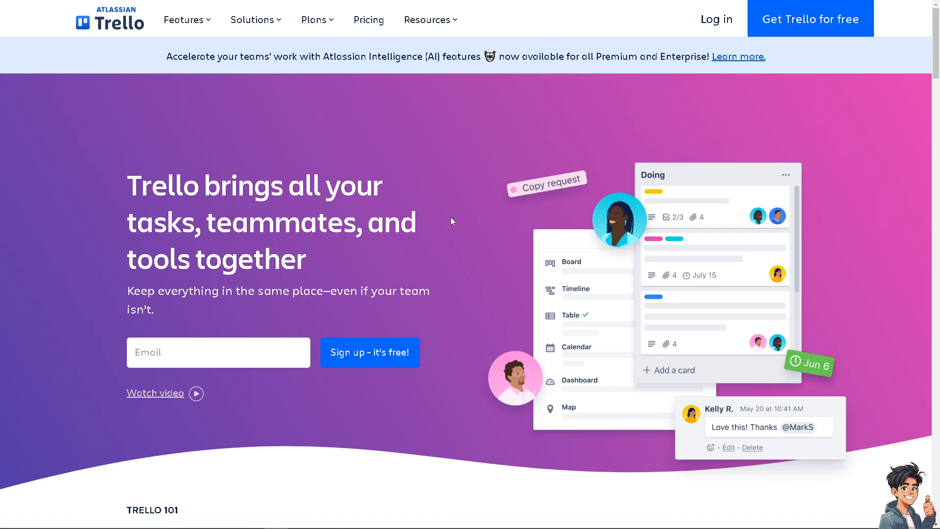
click(370, 354)
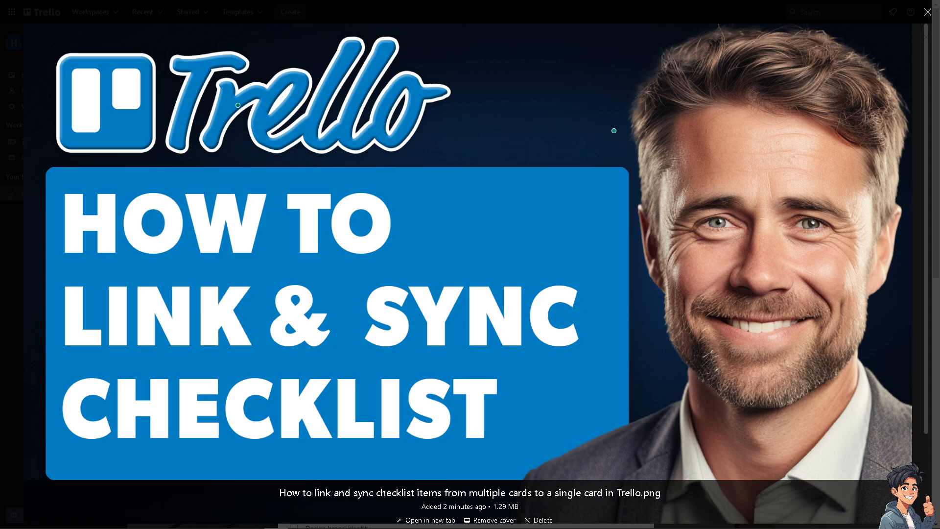
- Close the open card and add a second list named "How to link and sync checklist items from multiple cards to a single card in Trello"
click(288, 184)
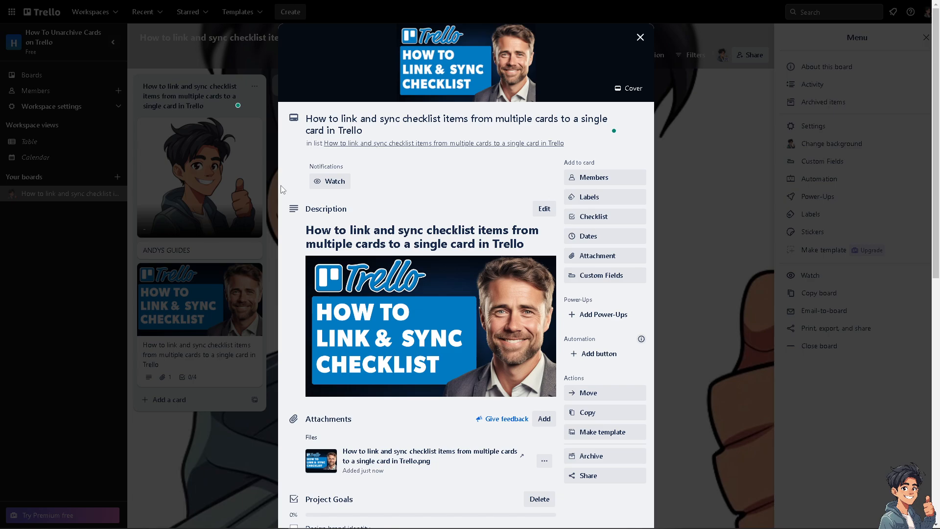
click(640, 37)
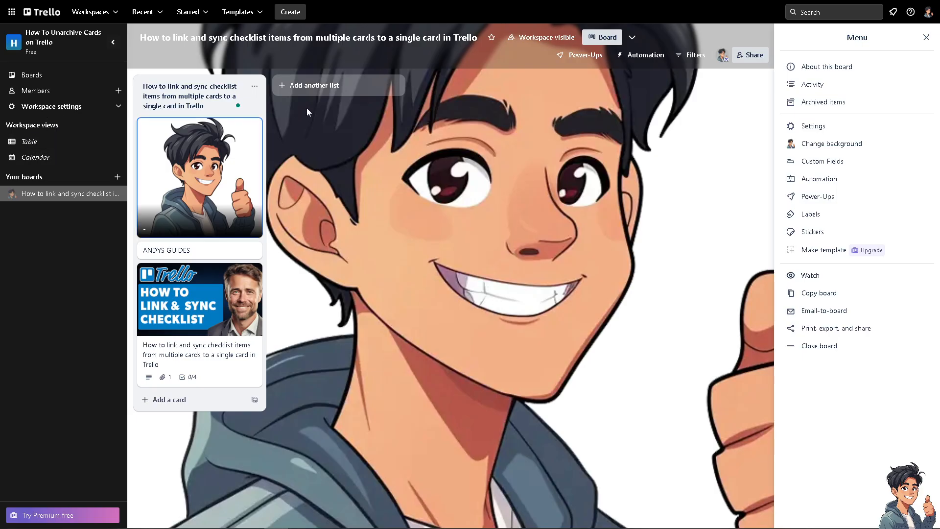
click(306, 93)
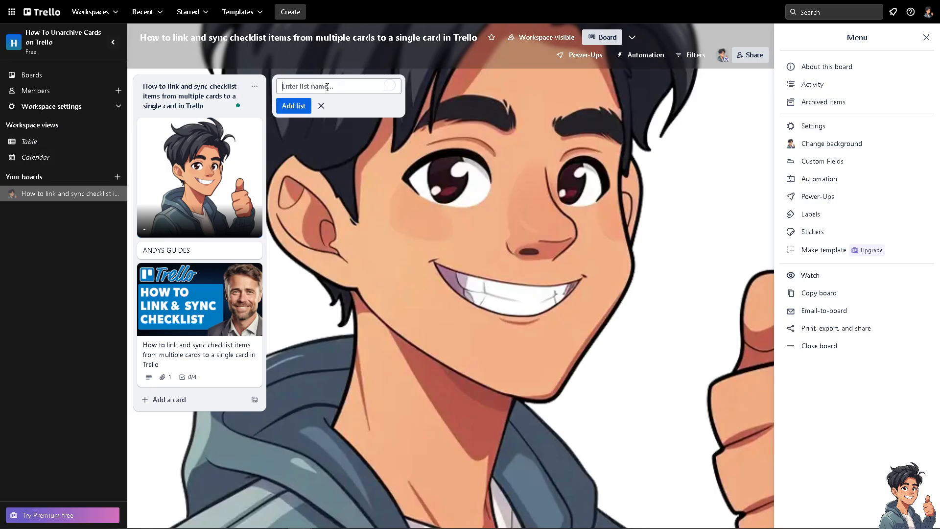
text(How to link and sync checklist items from multiple cards to a single card in Trello)
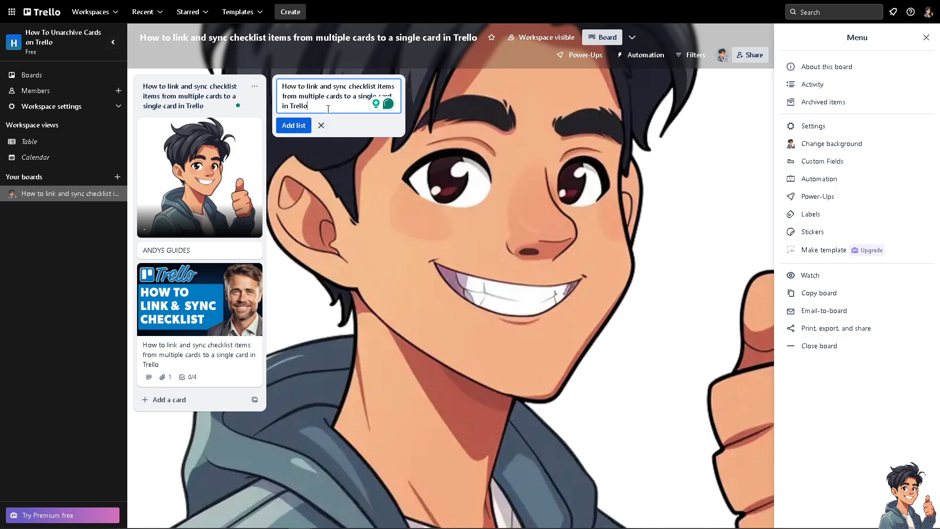
click(294, 126)
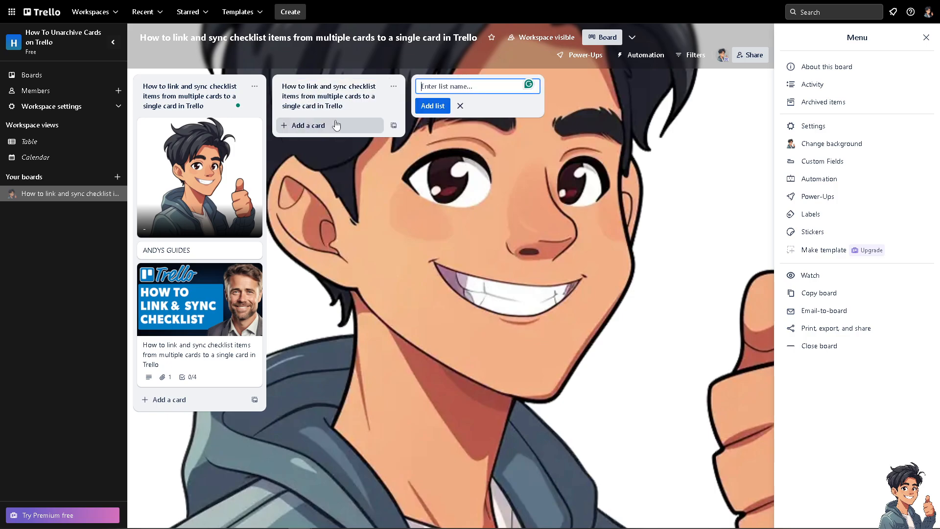
click(460, 106)
- Add a card titled "How to link and sync checklist items from multiple cards to a single card in Trello" to the second list
click(318, 127)
text(How to link and sync checklist items from multiple cards to a single card in Trello)
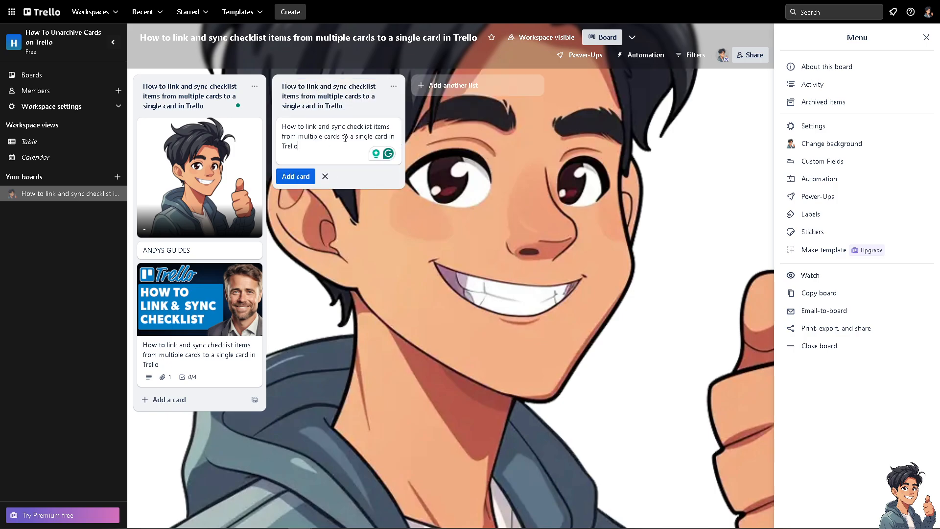
key(Return)
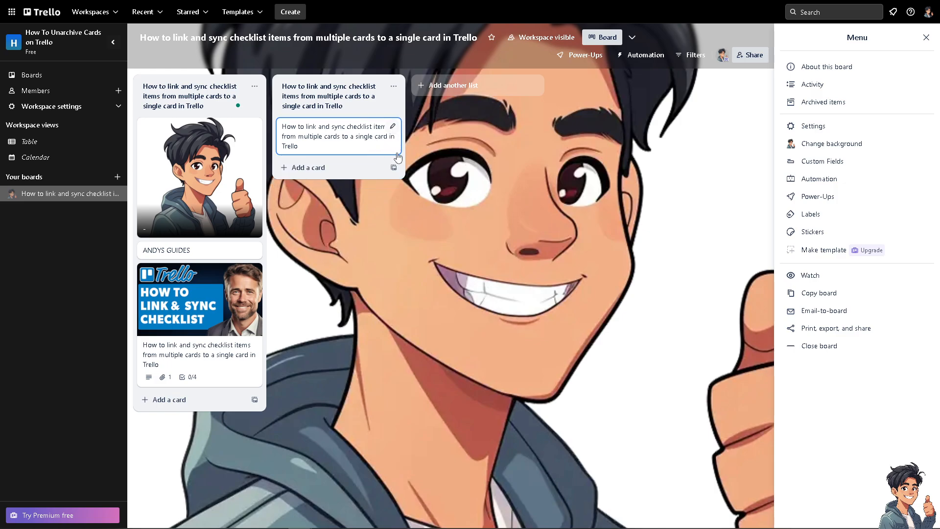
- Create a card template in the second list titled "How to link and sync checklist items from multiple cards to a single card in Trello"
click(393, 168)
click(489, 235)
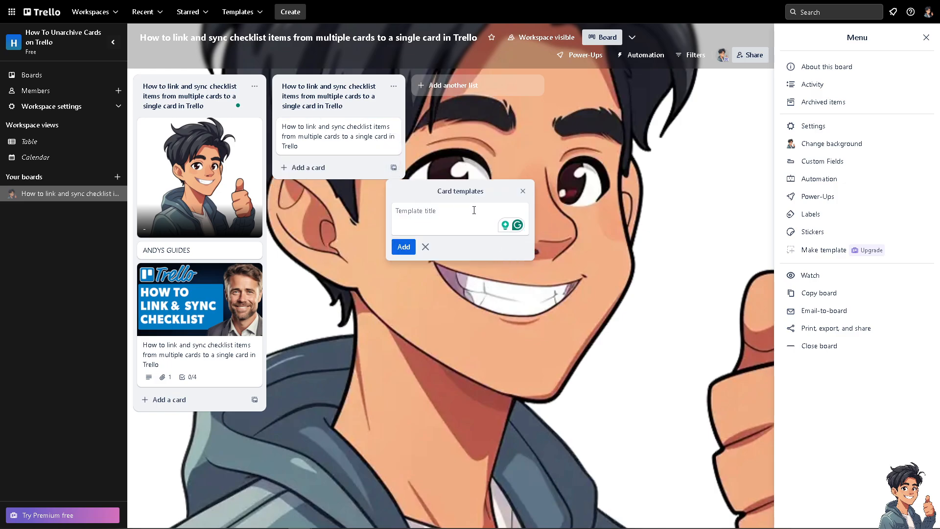
text(How to link and sync checklist items from multiple cards to a single card in Trello)
click(403, 247)
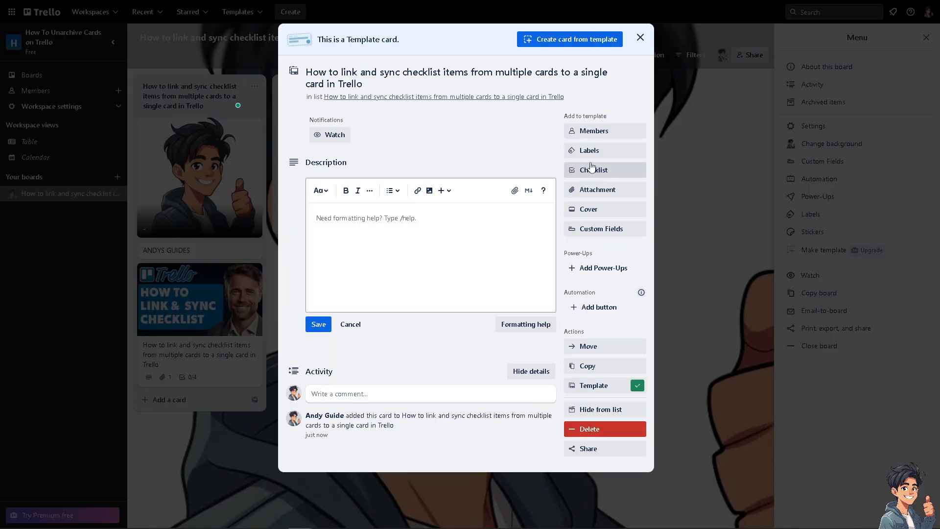
click(592, 169)
text(How to link and sync checklist items from multiple cards to a single card in Trello)
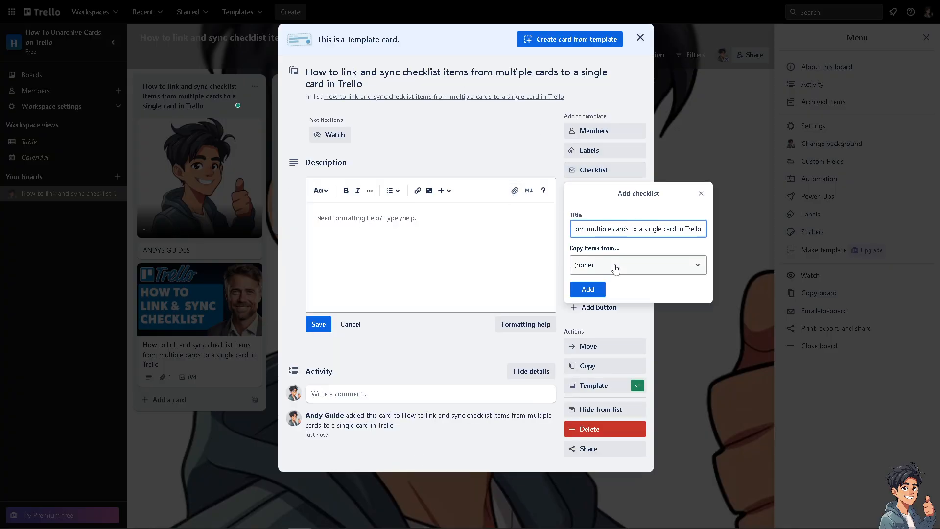
click(616, 268)
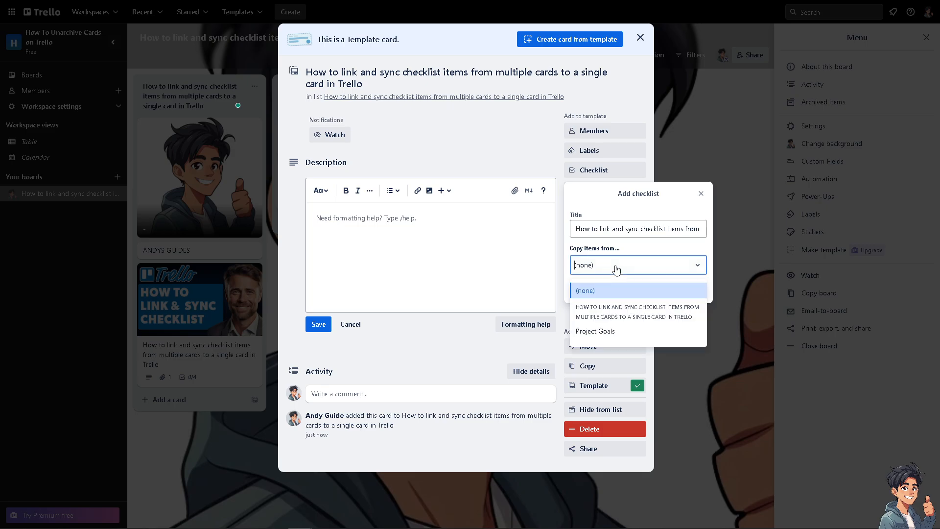
click(603, 313)
- Save the template's description as "How to link and sync checklist items from multiple cards to a single card in Trello" and close the template
click(391, 189)
key(ctrl+v)
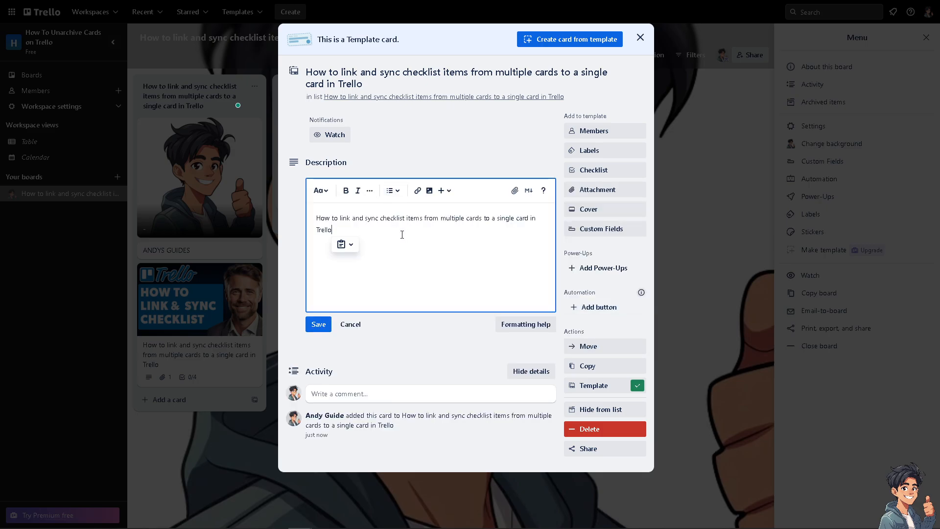
click(319, 325)
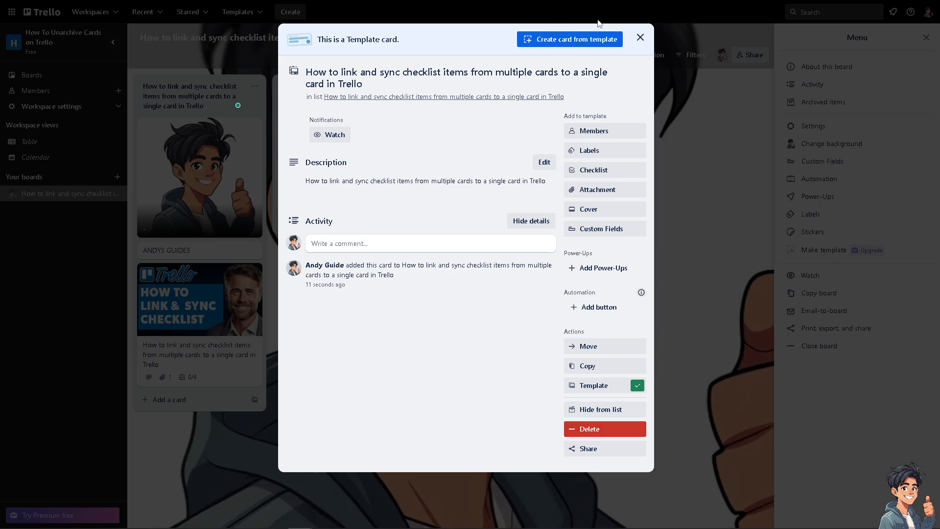
click(640, 38)
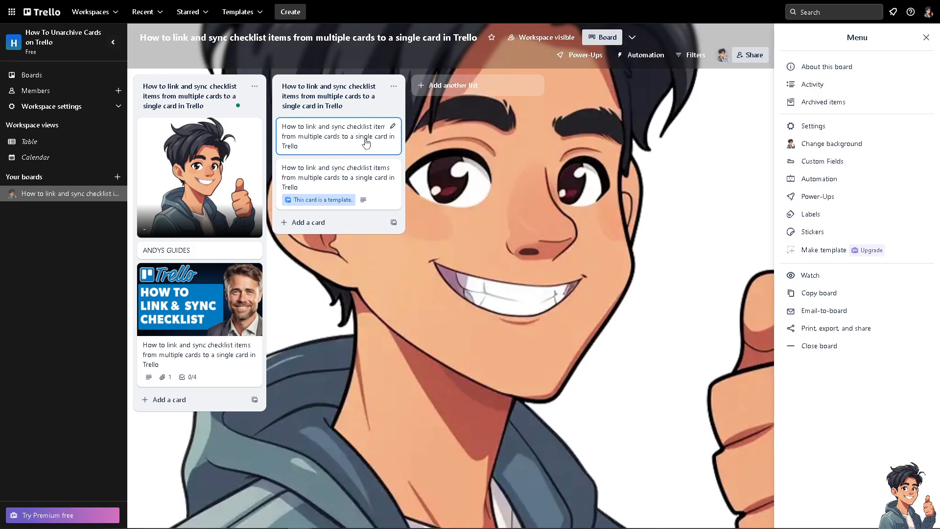
- Start a new board automation rule, show its card move triggers and turn on the advanced trigger options
click(648, 62)
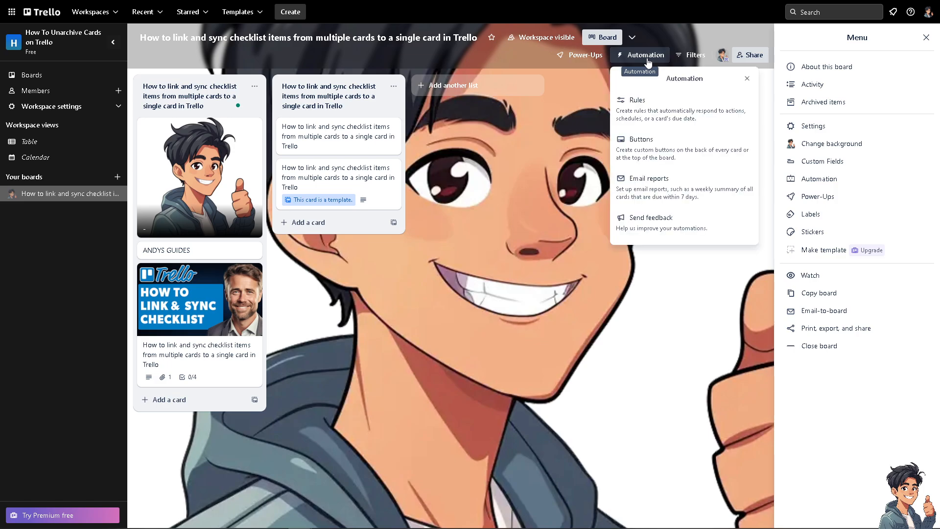
click(674, 128)
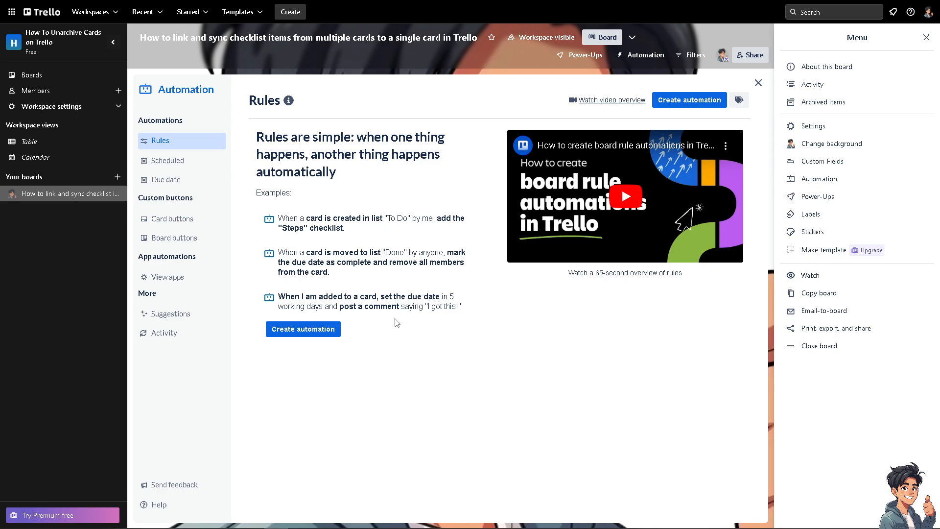
click(325, 333)
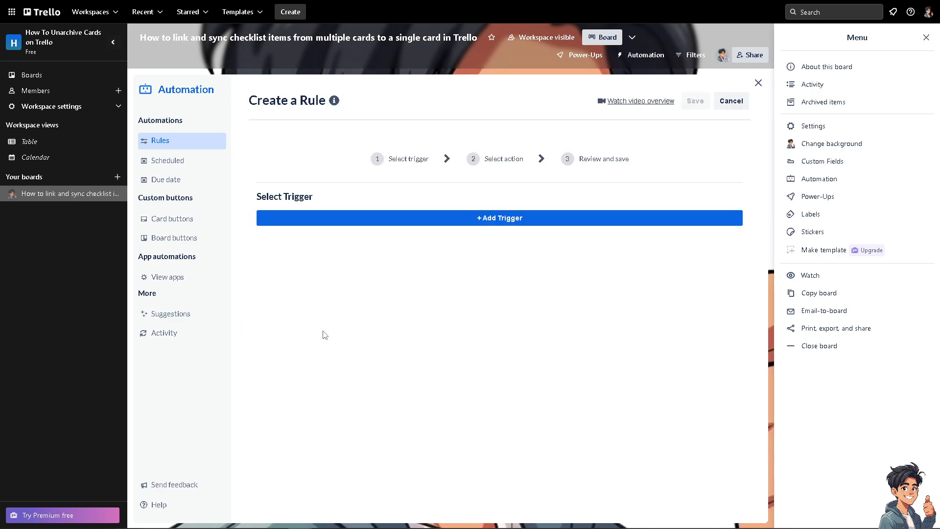
click(404, 224)
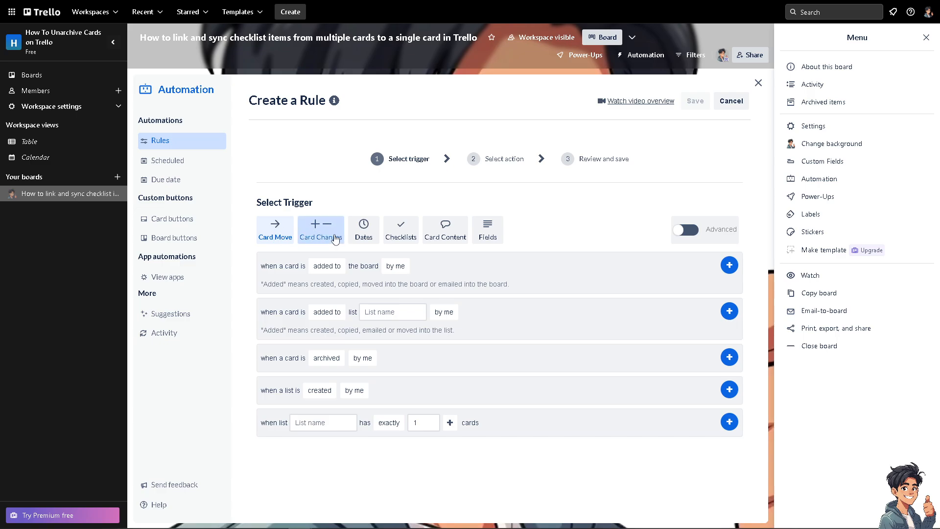
click(331, 266)
click(351, 281)
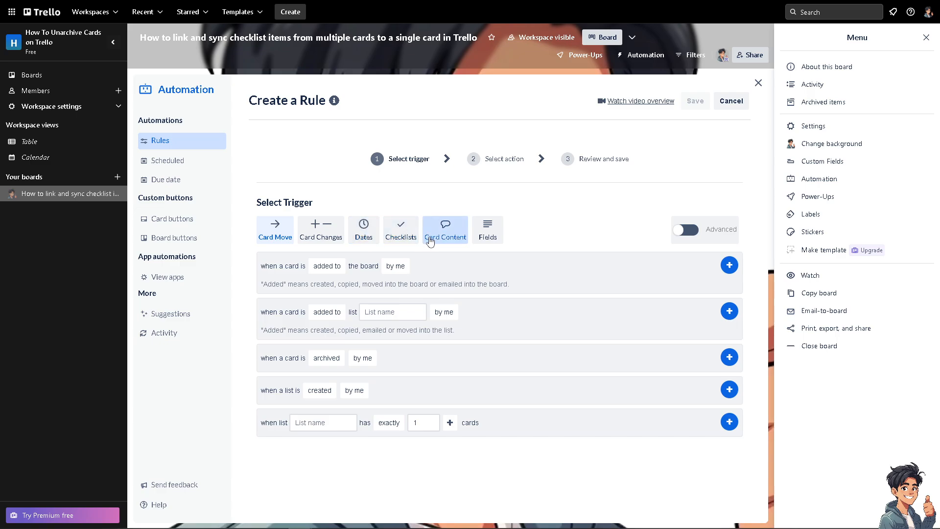
click(692, 238)
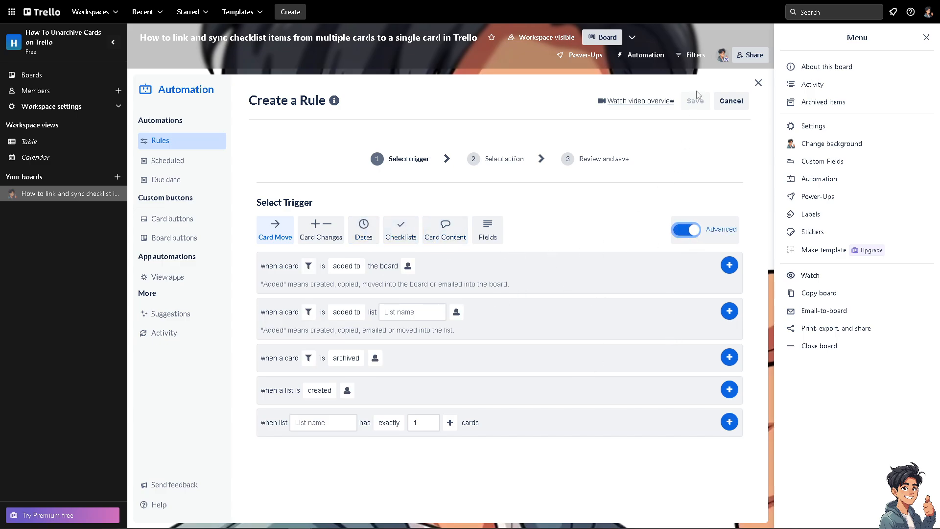
- Set the trigger for a card on the board to "created in" without adding a card filter
click(309, 266)
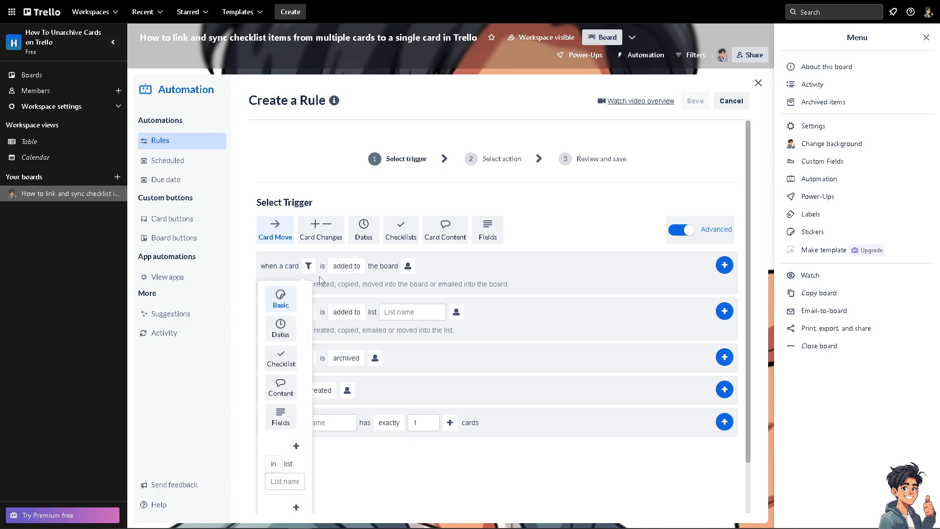
click(355, 267)
click(359, 312)
- Set the list trigger to "copied into" for "How to link and sync checklist items from multiple cards to a single card in Trello"
click(359, 312)
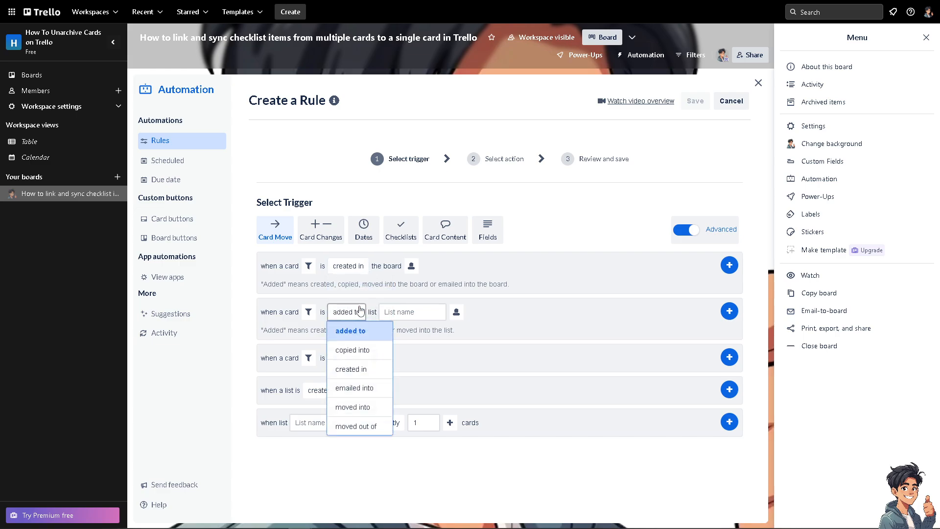
click(352, 351)
click(414, 311)
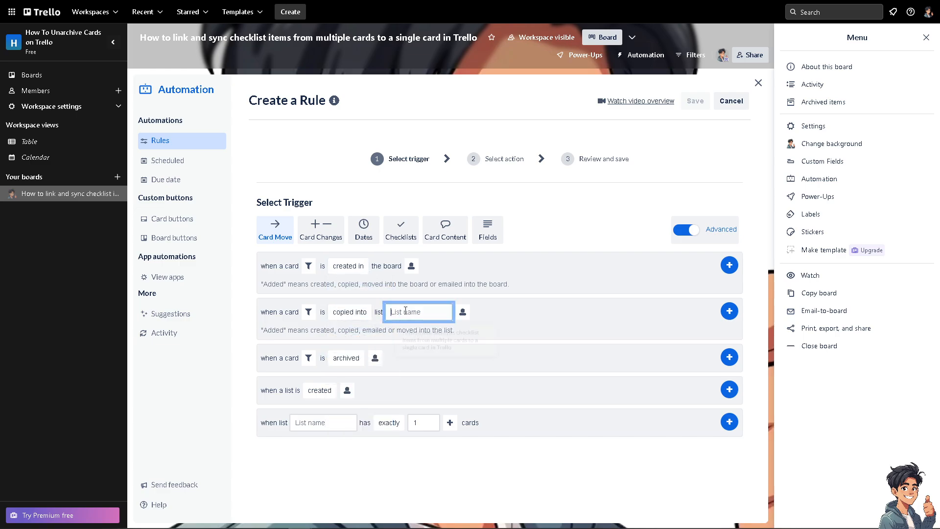
click(422, 342)
- Choose "archived" in the card archive trigger and "created" in the list trigger, without restricting who performs it
click(345, 358)
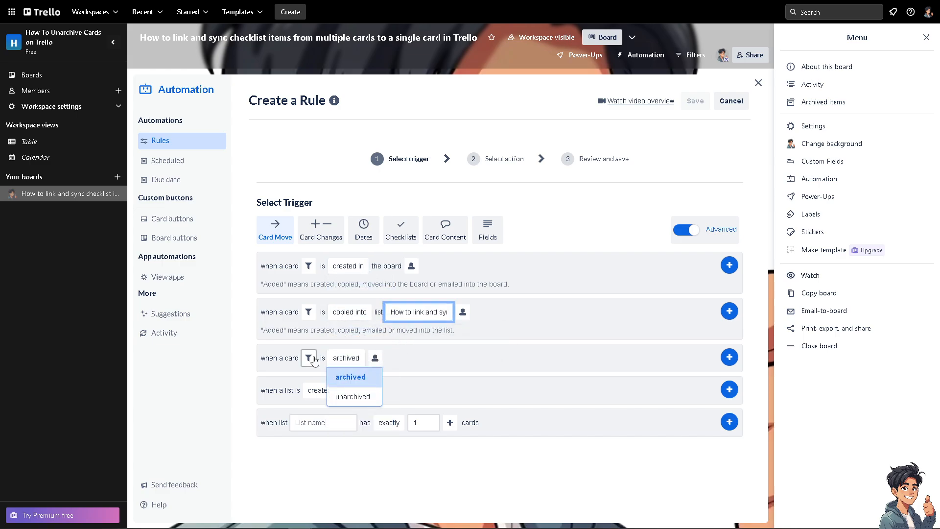
click(346, 357)
click(347, 358)
click(354, 379)
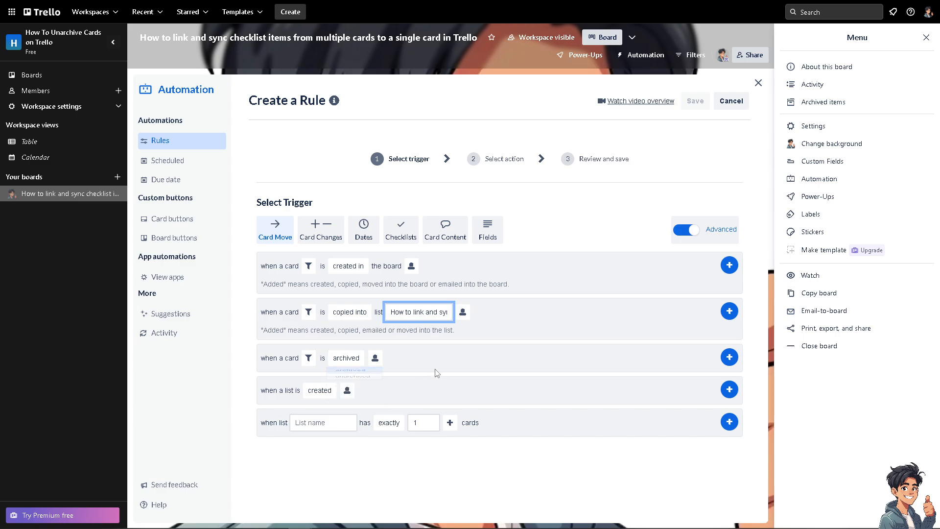
click(319, 391)
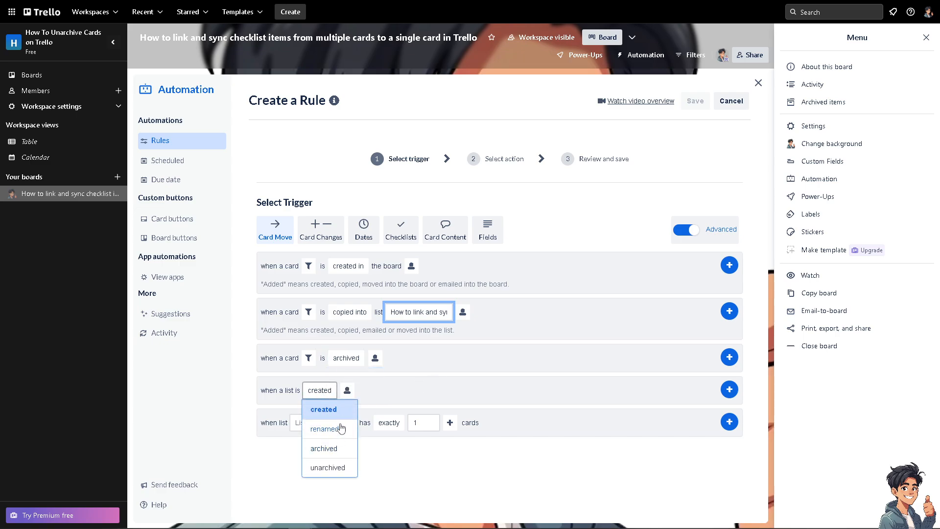
click(339, 410)
click(347, 390)
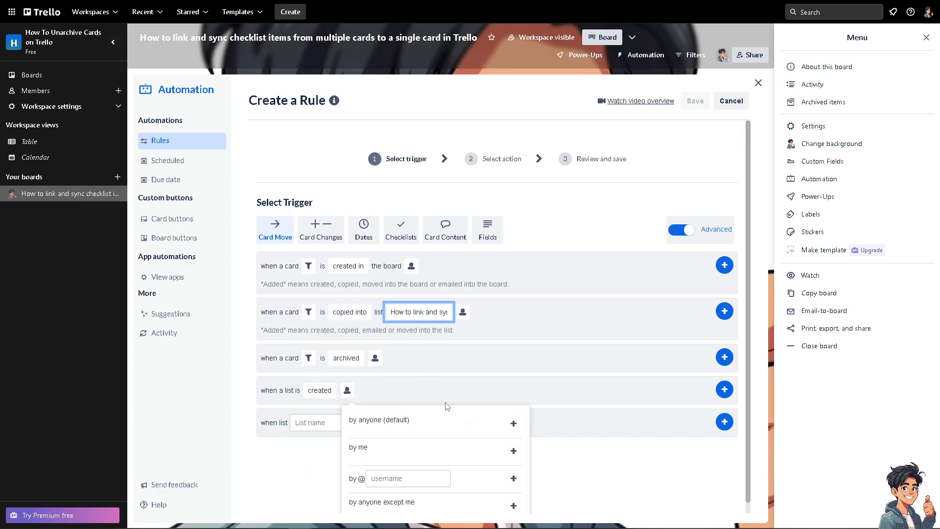
click(489, 383)
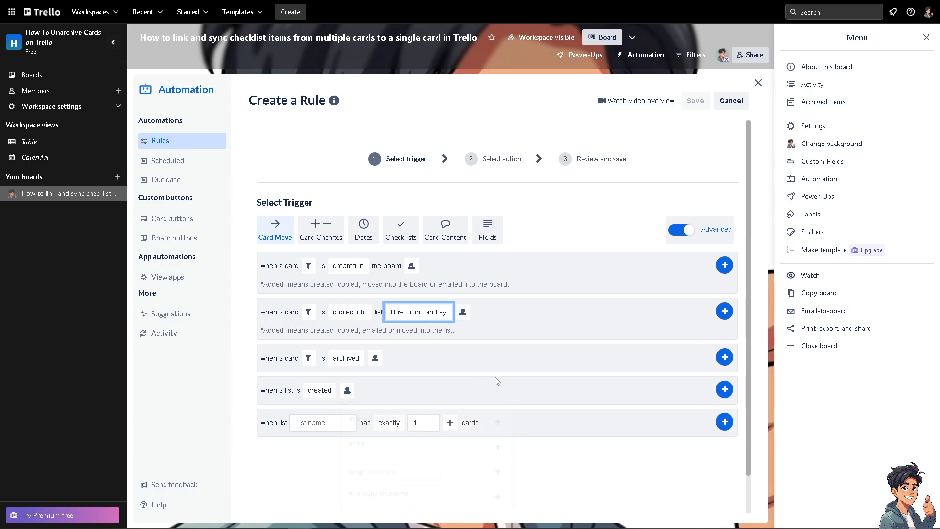
- Set the card-count trigger to exactly 1 card in "How to link and sync checklist items from multiple cards to a single card in Trello"
click(333, 423)
click(350, 453)
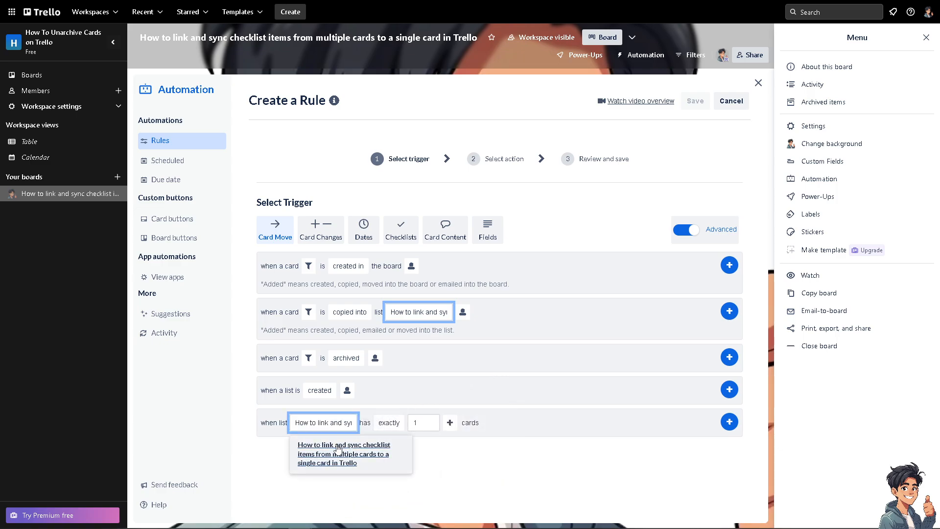
click(389, 422)
click(393, 439)
click(416, 423)
text(1)
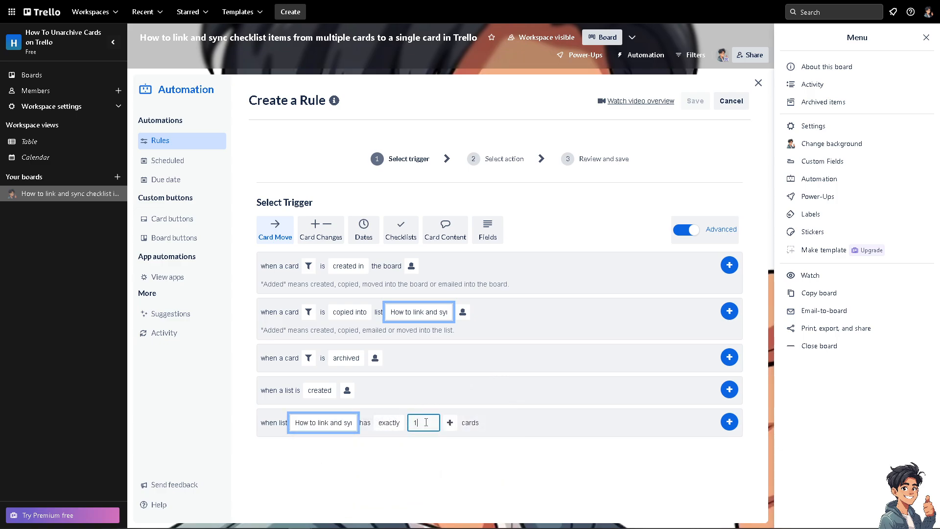
click(389, 422)
click(395, 460)
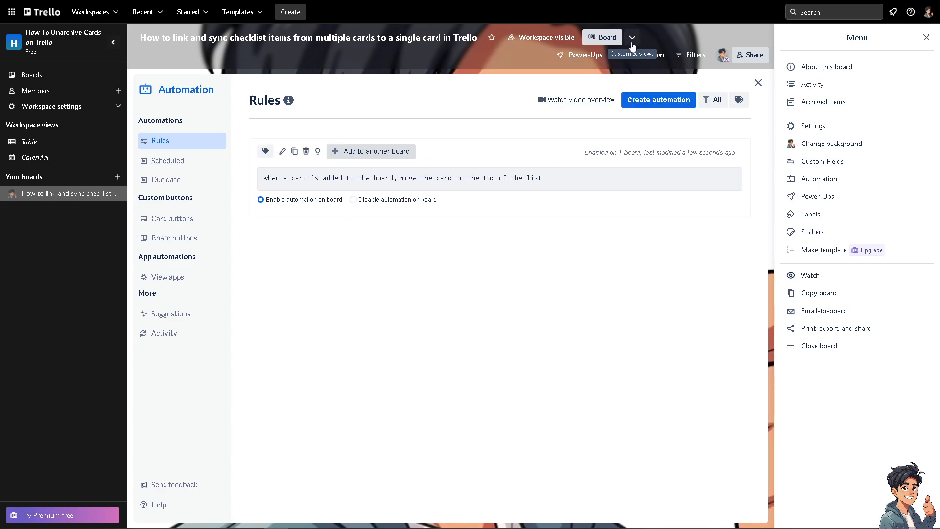
- Open the saved rule that moves cards added to the board to the top of the list for editing
click(643, 100)
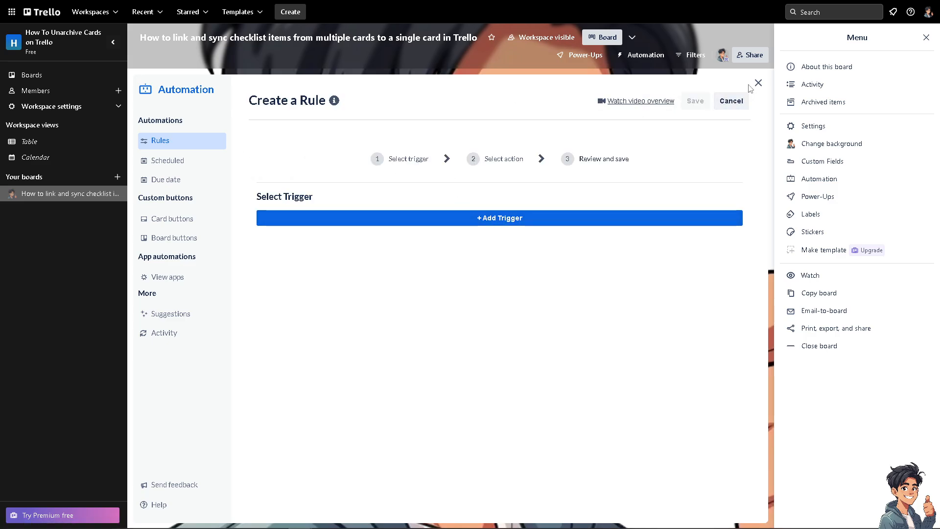
click(185, 144)
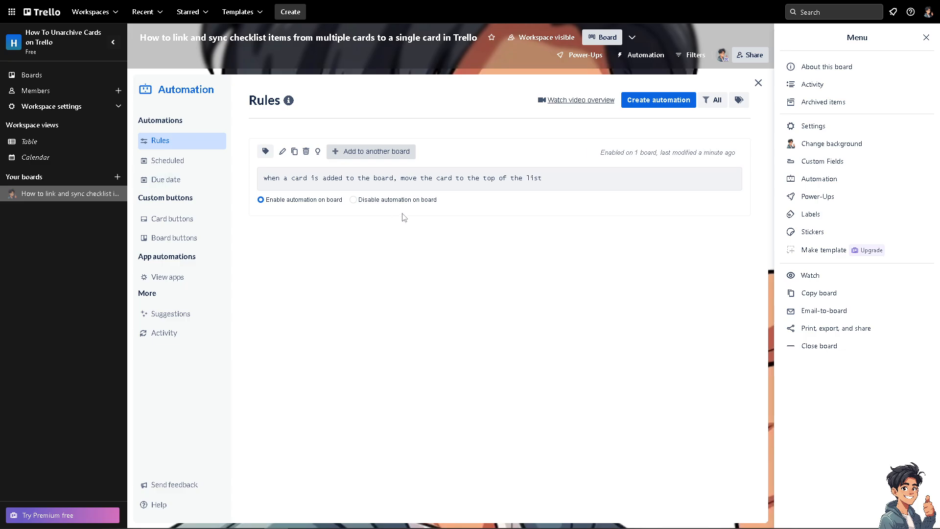
click(282, 153)
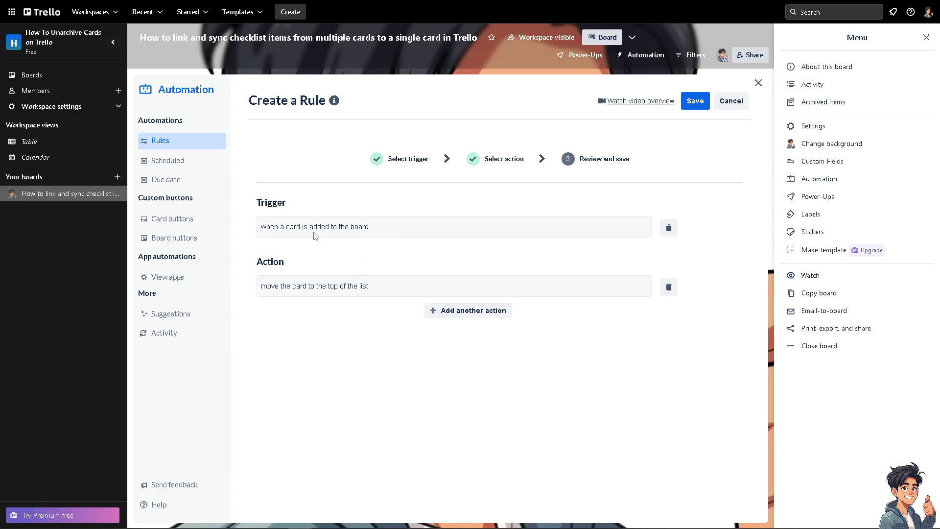
- Remove the rule's existing trigger and set it again to "when a card is added to the board"
key(ctrl+a)
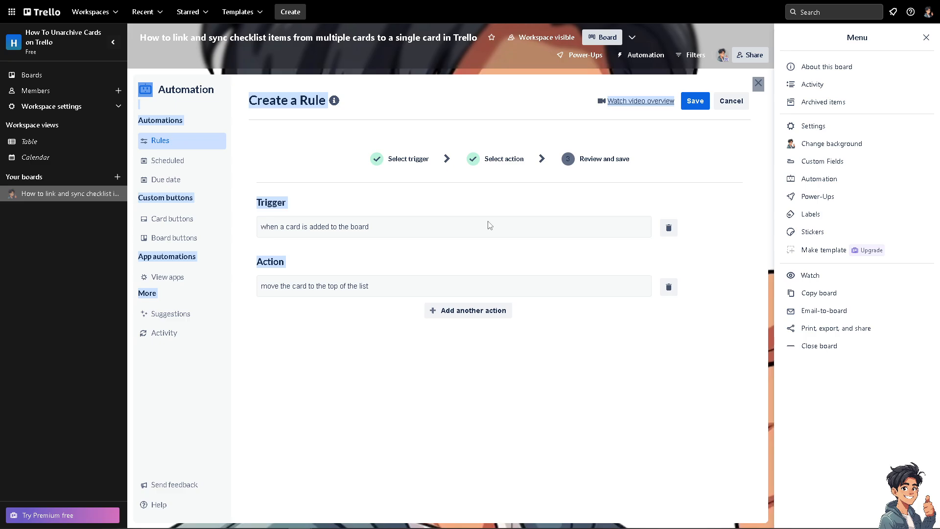
click(669, 228)
click(372, 218)
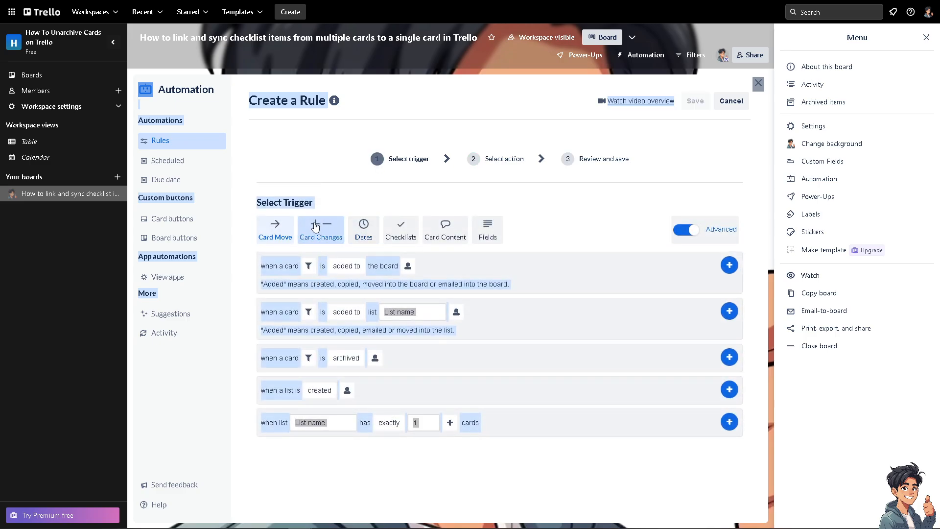
click(728, 267)
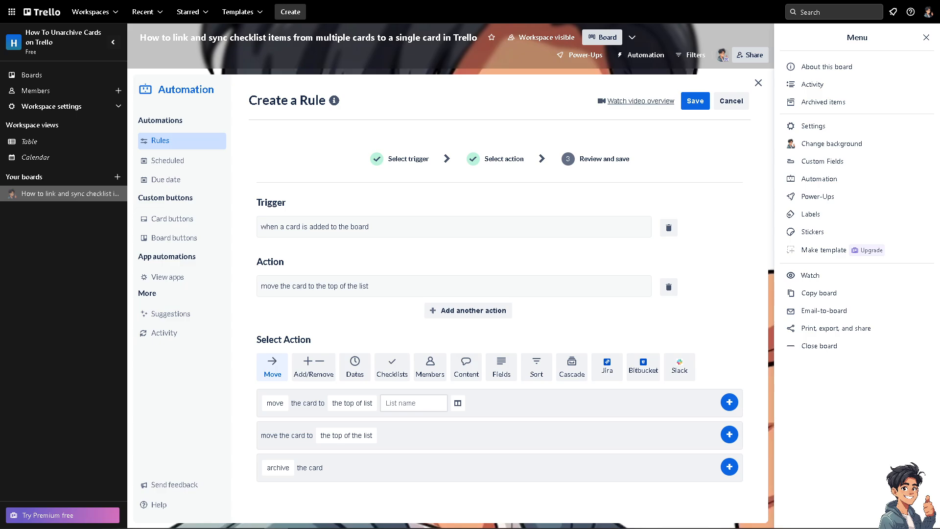
- Fill in the checklist action that adds an existing checklist to the card, using "Andy's Guides" as the checklist name
click(391, 367)
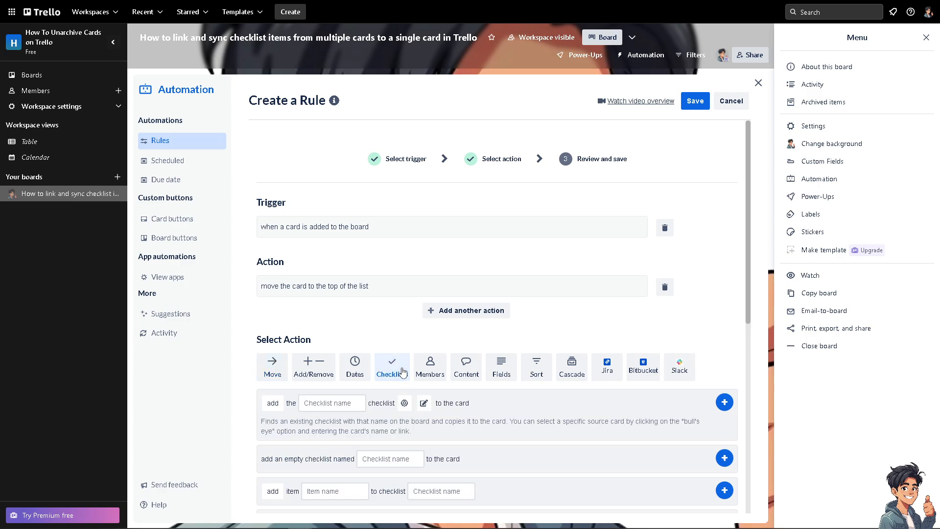
click(326, 405)
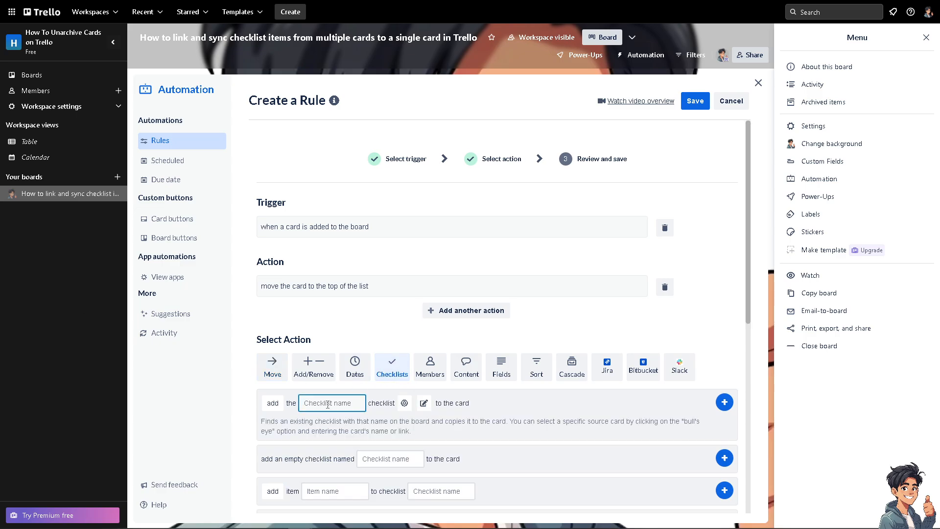
text(A)
text(dy's Guides)
- Set the new name for the copied checklist to the "How to link and sync" title, and save the rule
click(424, 403)
click(478, 401)
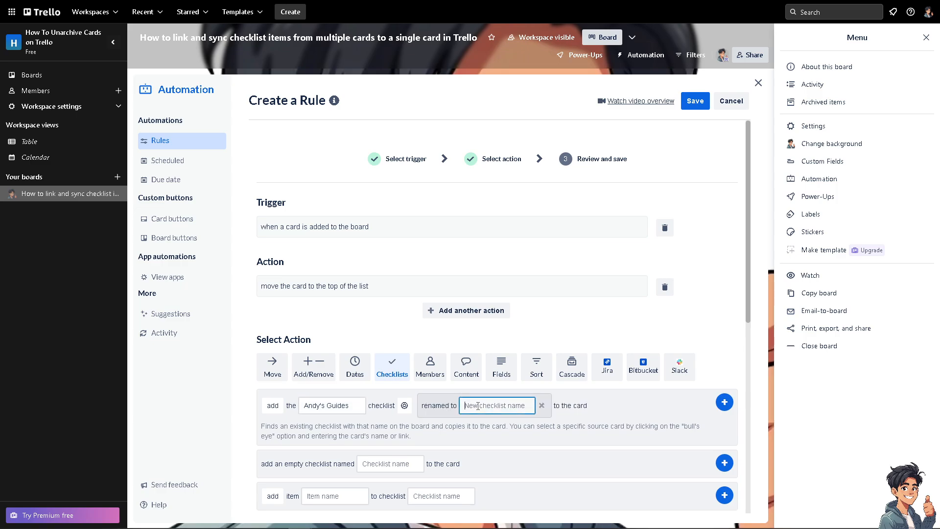
text(a single card in Trello)
drag(482, 405, 456, 404)
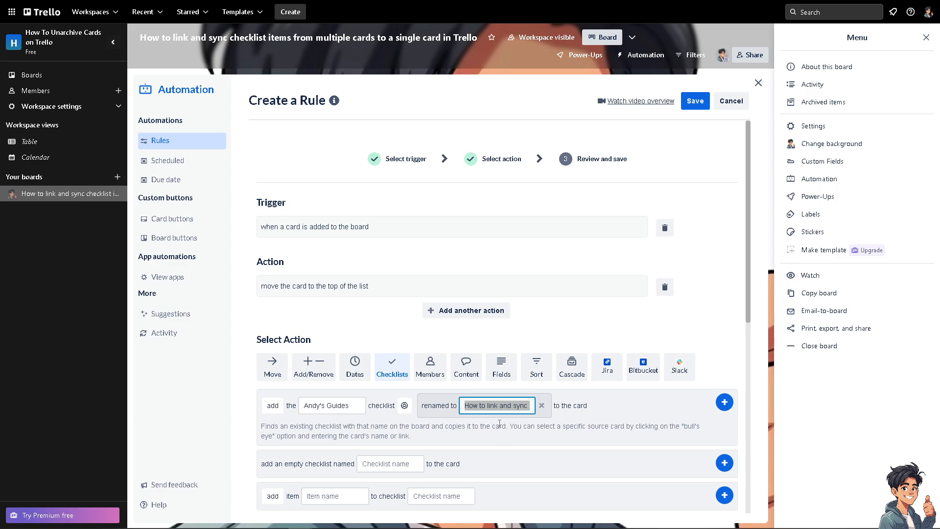
scroll(494, 428, down, 2)
scroll(563, 404, down, 2)
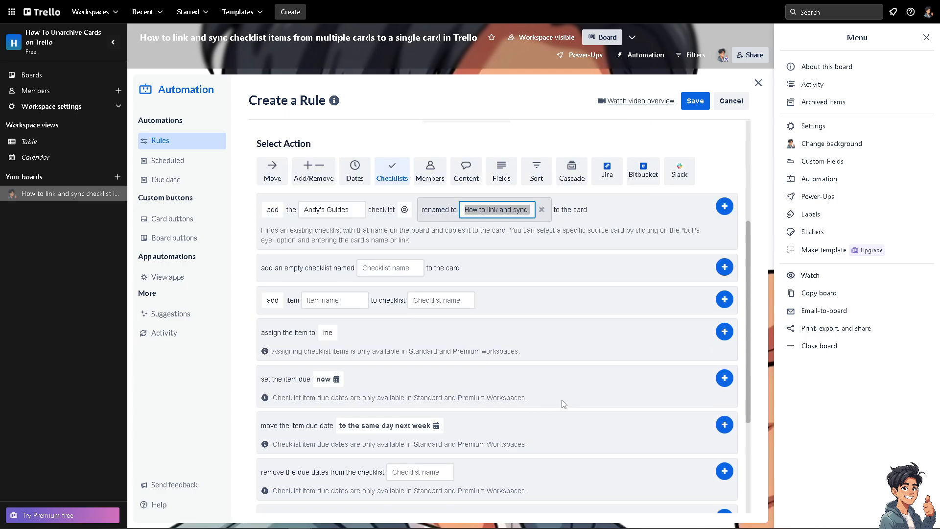
click(696, 101)
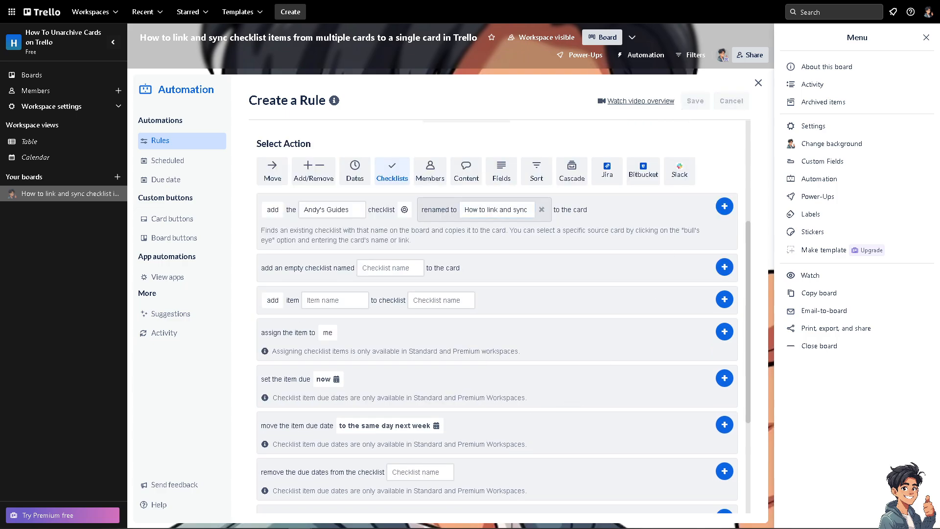